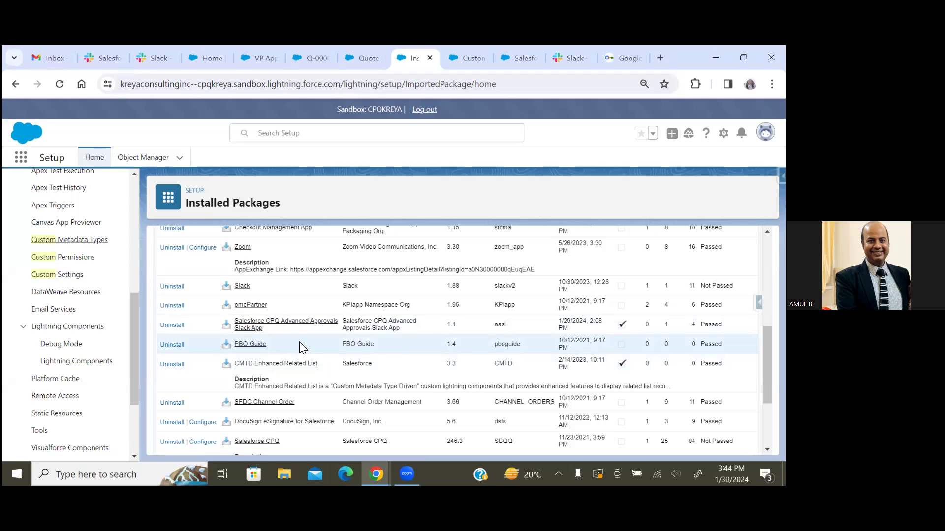
# - Point out the installed CPQ Advanced Approvals Slack App and Slack packages, then go to the Quote field sets
pyautogui.moveTo(263, 329); pyautogui.dragTo(233, 320)
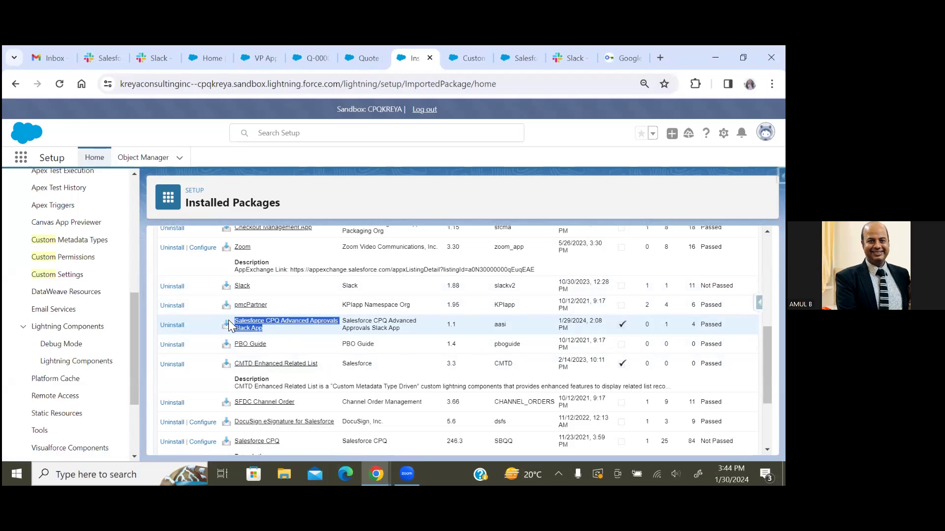
pyautogui.moveTo(264, 285); pyautogui.dragTo(229, 286)
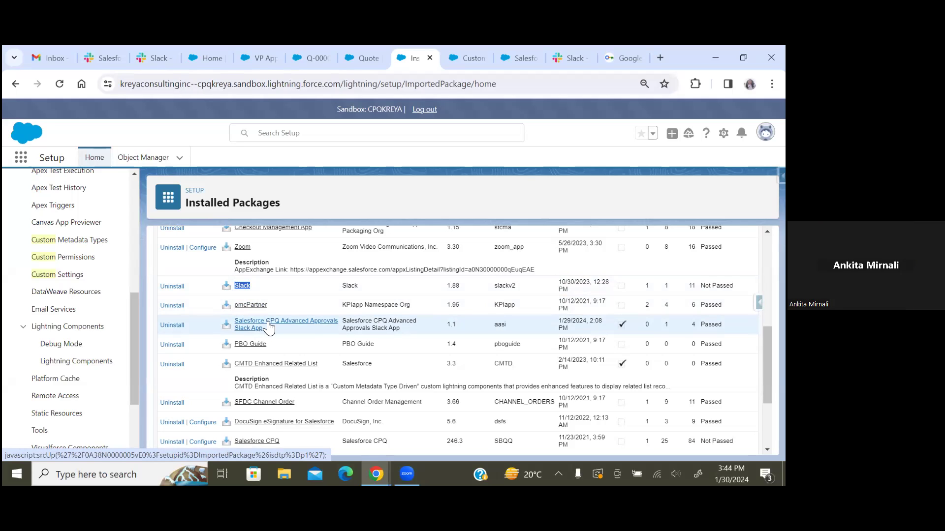
pyautogui.click(362, 58)
# - Open the Quote object's Slack Field Set definition
pyautogui.click(168, 386)
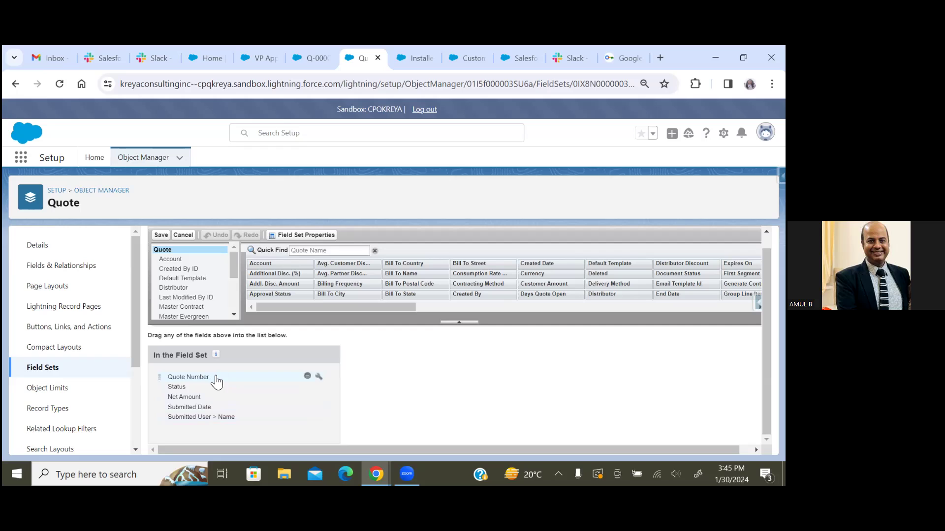
# - Inspect the View More configuration's View picklist in edit mode, cancel without saving, and return to the list
pyautogui.click(458, 57)
pyautogui.click(206, 329)
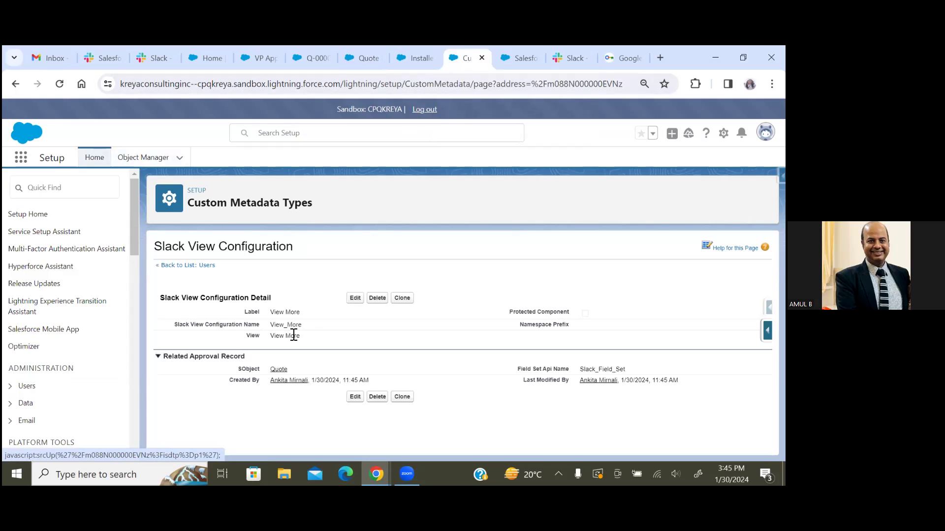
pyautogui.click(356, 299)
pyautogui.click(313, 335)
pyautogui.click(342, 368)
pyautogui.click(416, 401)
pyautogui.click(175, 266)
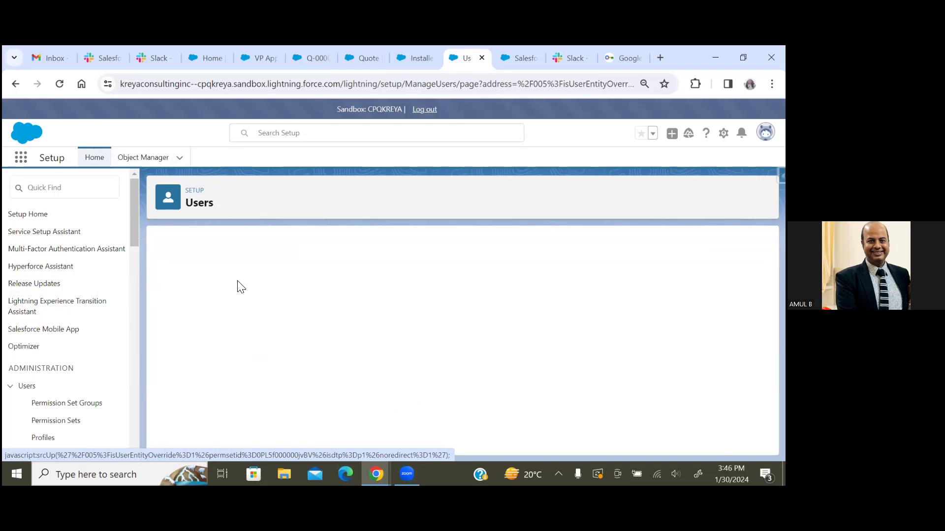
# - Search the setup Quick Find for 'cust' to locate the custom metadata pages
pyautogui.click(69, 178)
pyautogui.write('cust')
pyautogui.scroll(-1, 50, 387)
pyautogui.scroll(-4, 50, 387)
# - Open Custom Metadata Types and manage the Slack View Configuration records
pyautogui.click(60, 294)
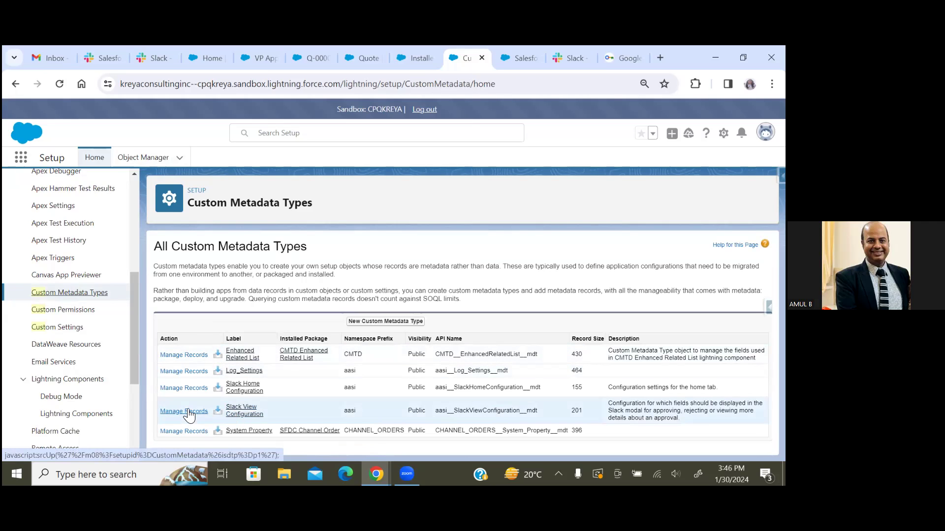
pyautogui.click(188, 413)
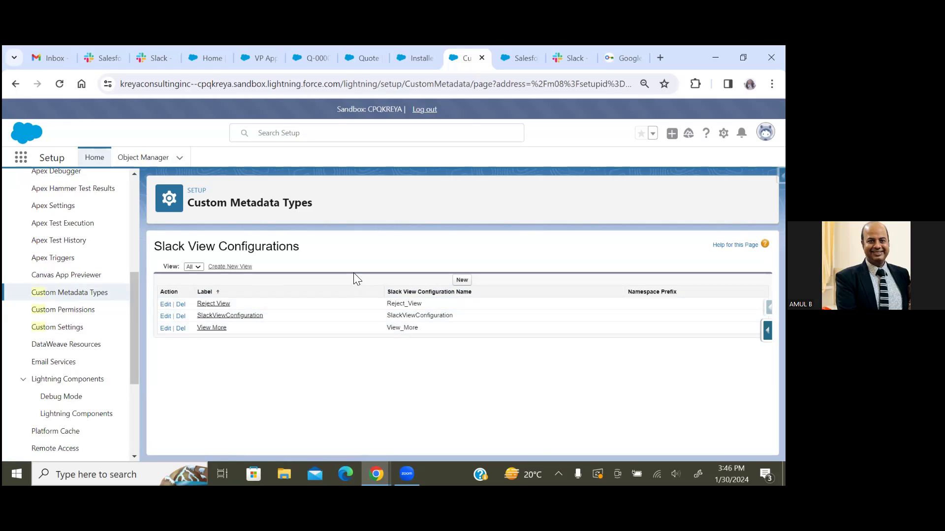
pyautogui.moveTo(103, 62)
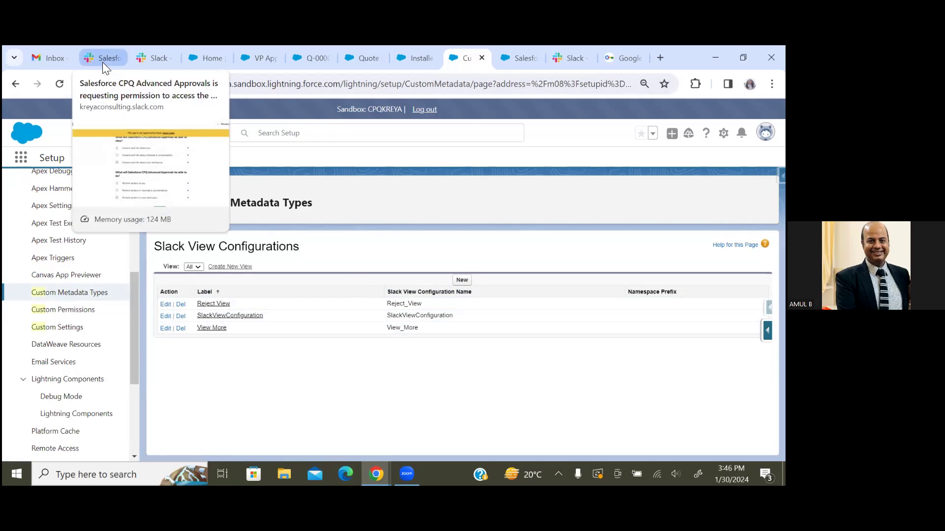
# - Bring up Slack's permission page for Salesforce CPQ Advanced Approvals on the Kreyaconsulting workspace
pyautogui.click(103, 60)
pyautogui.scroll(-3, 487, 302)
pyautogui.scroll(1, 486, 303)
pyautogui.scroll(2, 317, 245)
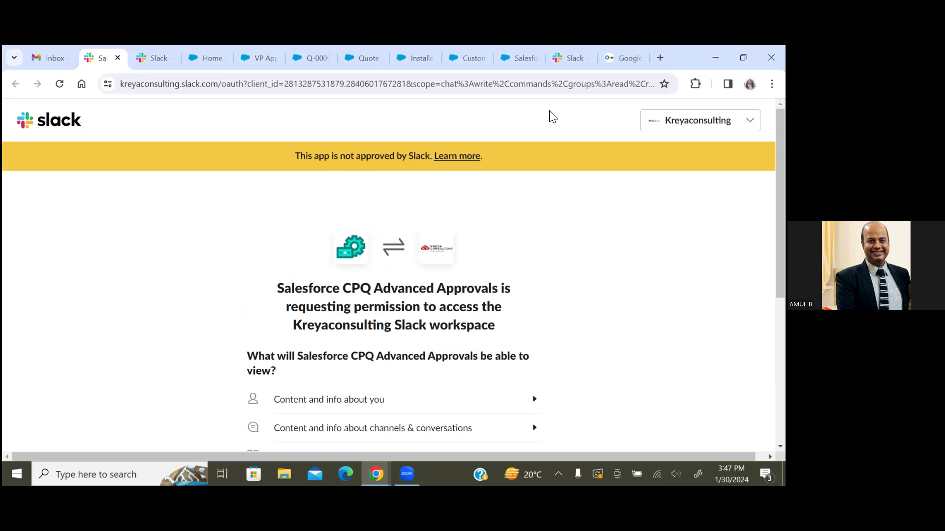
# - Look over the RM Approval rule, then the VP Approval rule, from the Approval Rules list
pyautogui.click(317, 64)
pyautogui.click(257, 59)
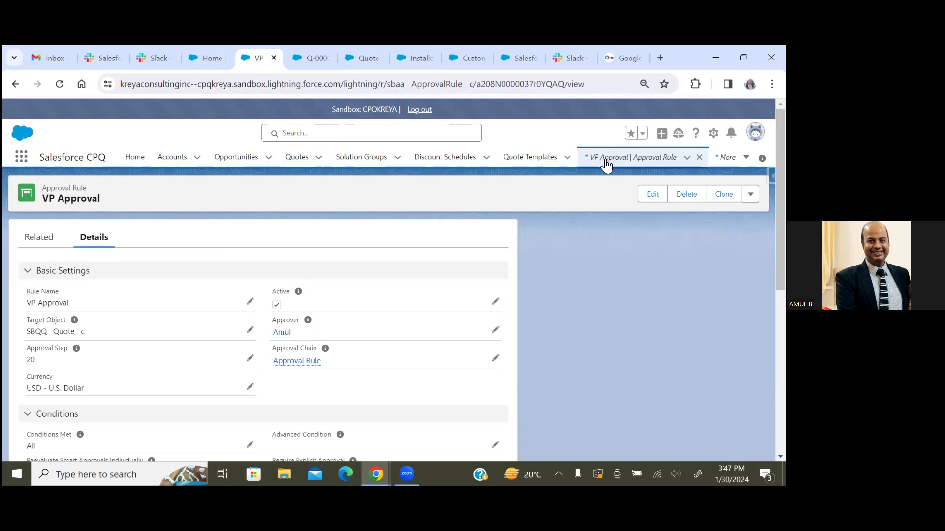
pyautogui.click(634, 157)
pyautogui.click(93, 274)
pyautogui.click(615, 158)
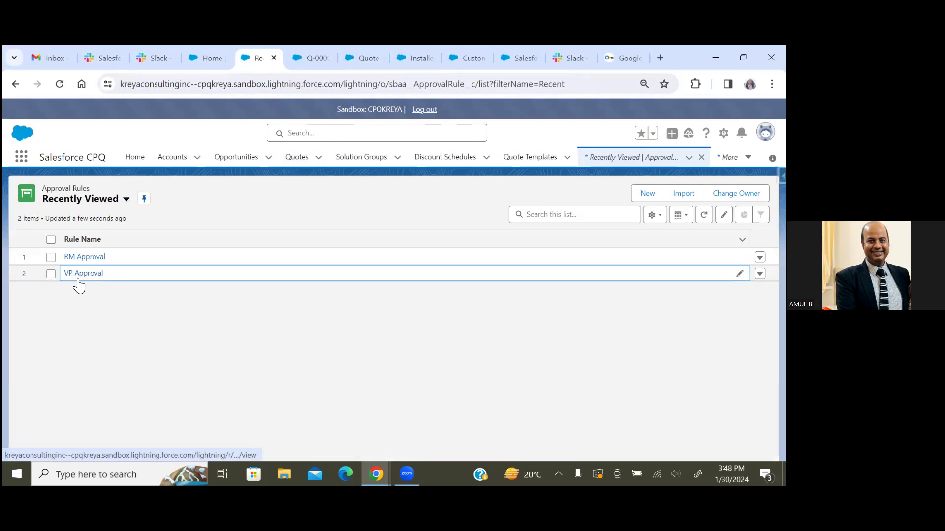
pyautogui.click(78, 276)
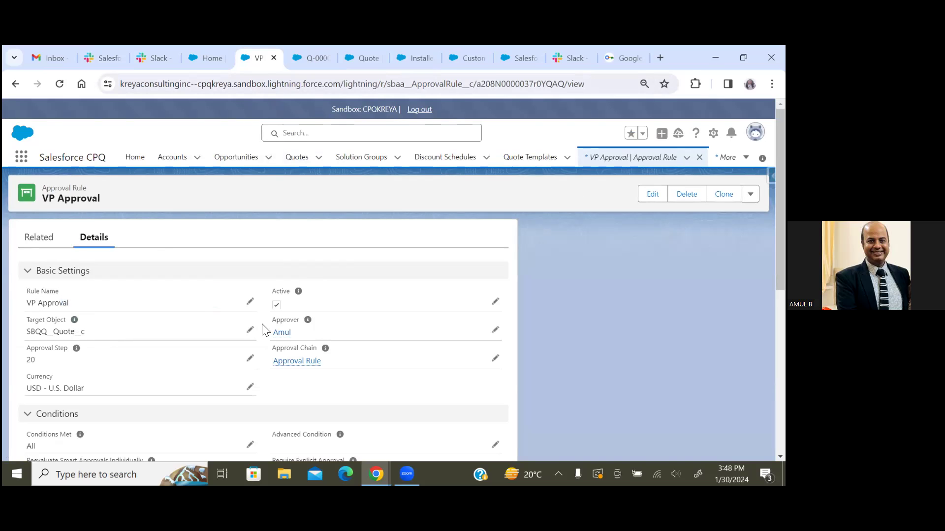
pyautogui.moveTo(314, 59)
# - Clone quote Q-00005, save the copy as Q-00006, and submit it for approval
pyautogui.click(310, 57)
pyautogui.click(724, 194)
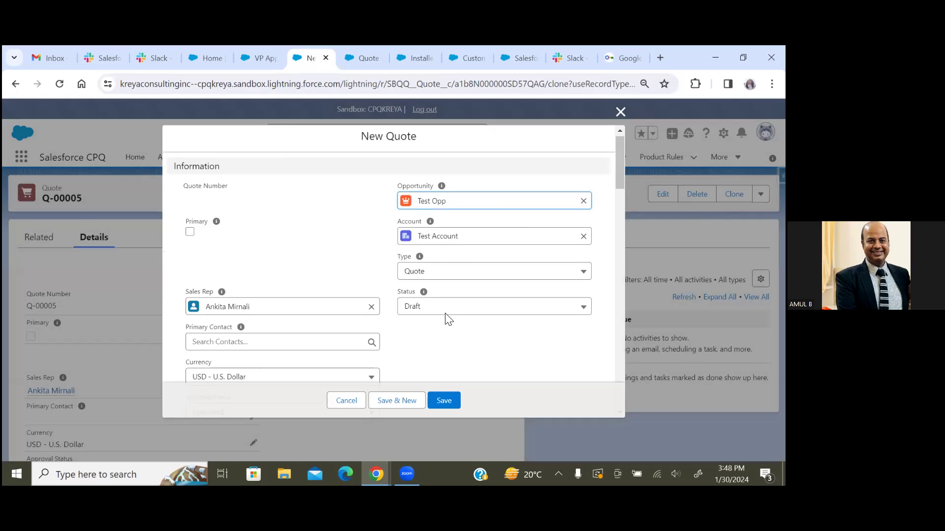
pyautogui.scroll(-2, 448, 319)
pyautogui.scroll(1, 365, 344)
pyautogui.click(451, 401)
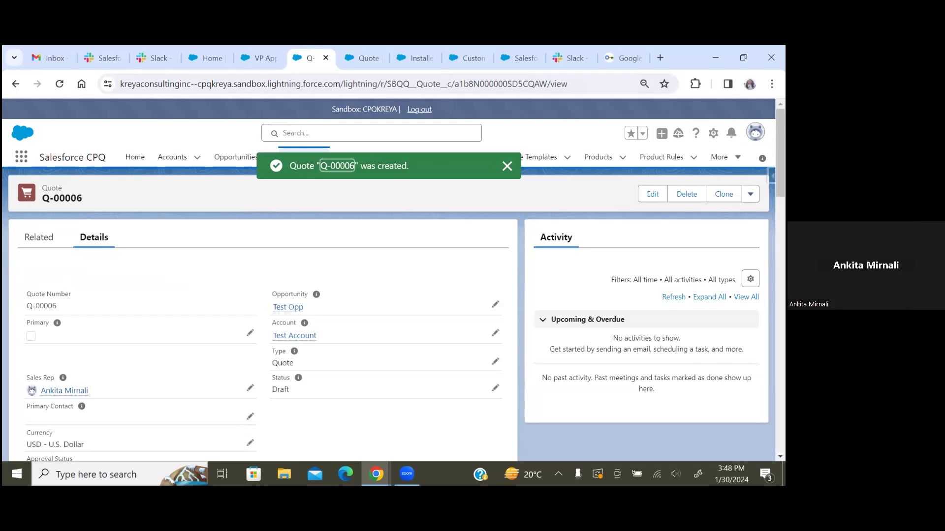
pyautogui.click(750, 194)
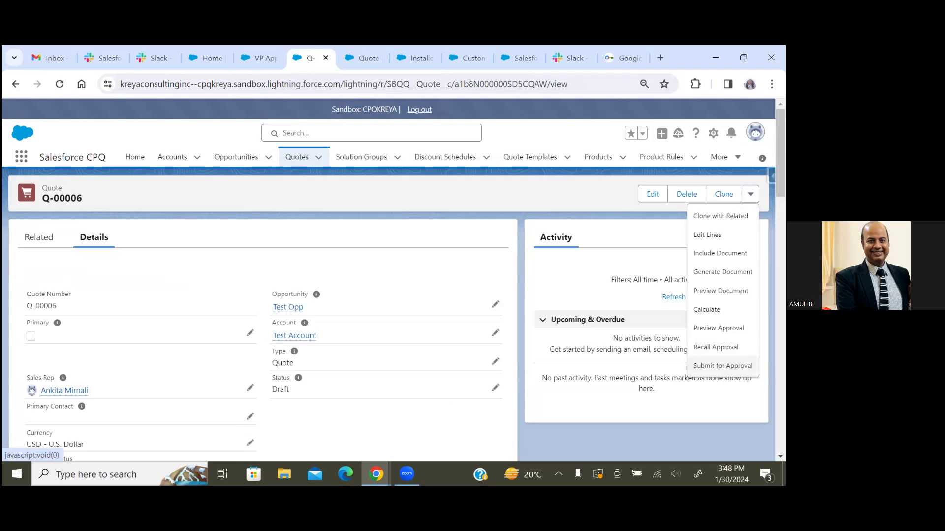
pyautogui.click(723, 365)
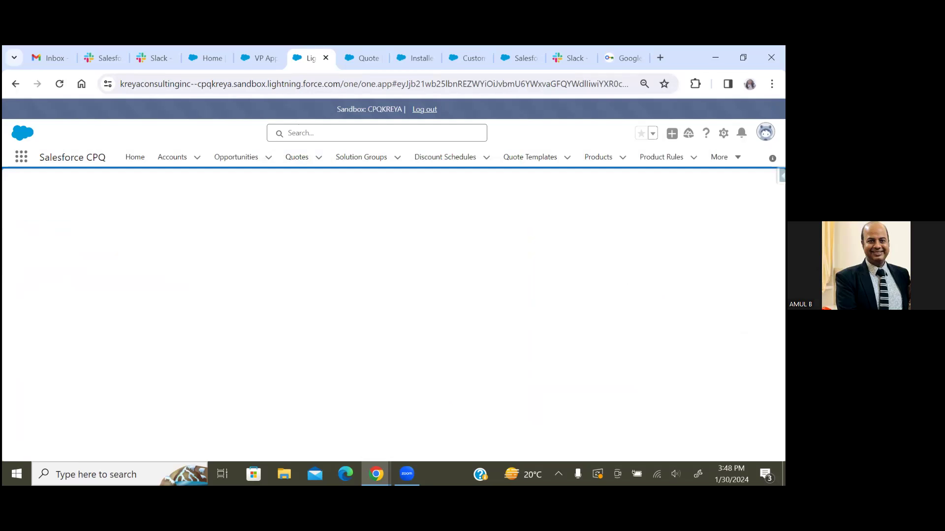
# - Review the Q-00006 approval request details in Slack, then approve it and confirm
pyautogui.click(150, 58)
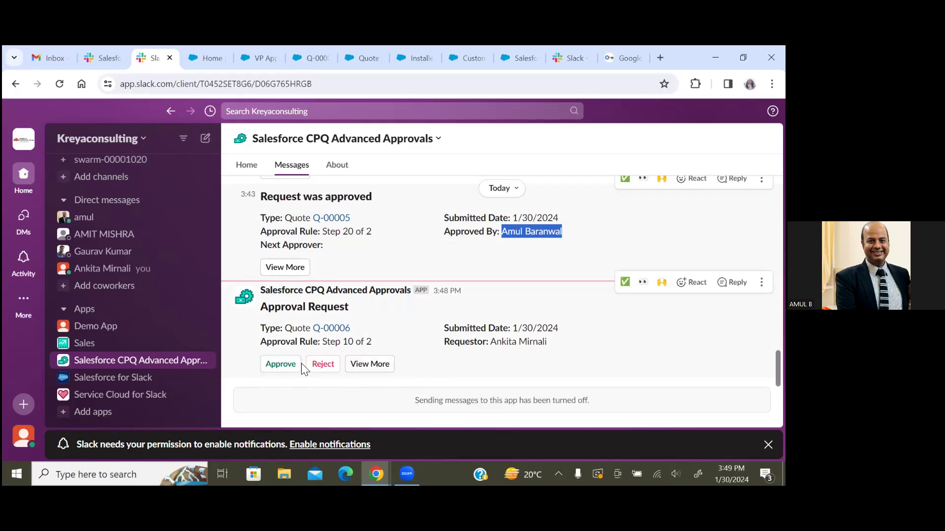
pyautogui.click(355, 367)
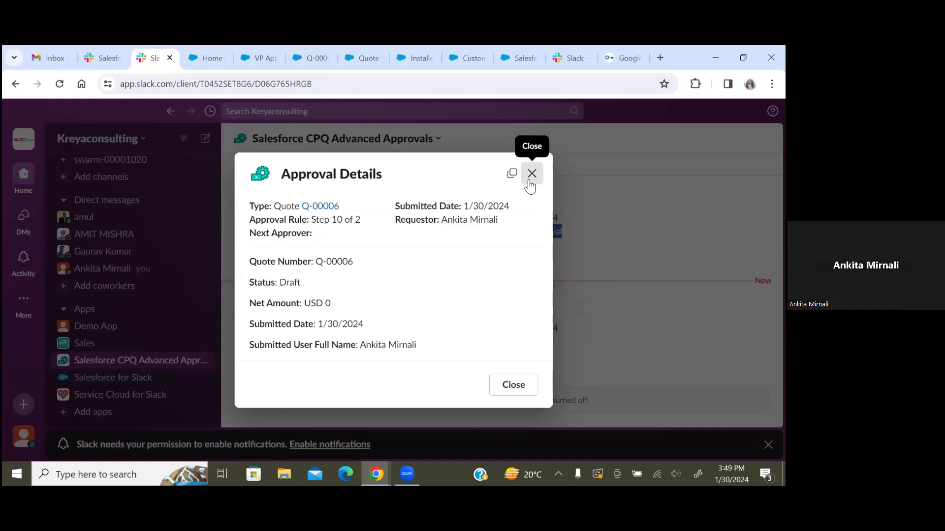
pyautogui.click(531, 175)
pyautogui.click(280, 364)
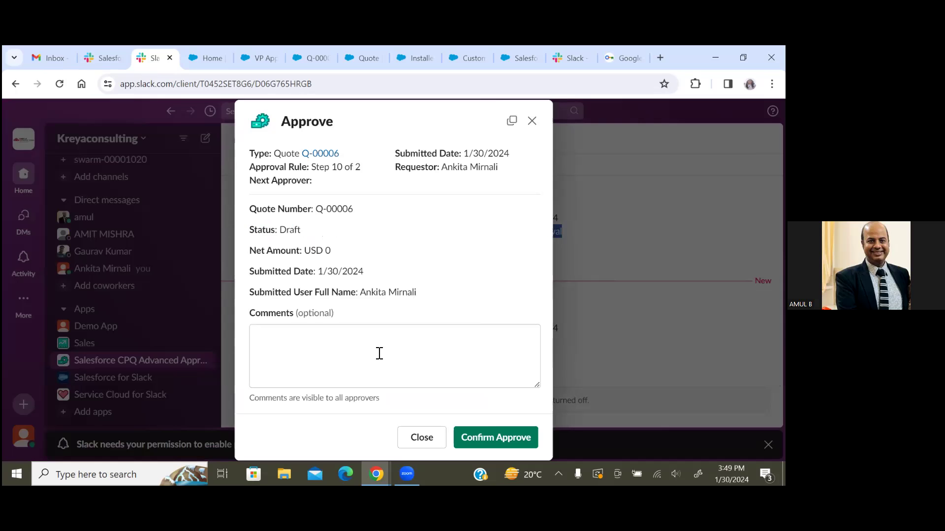
pyautogui.click(488, 437)
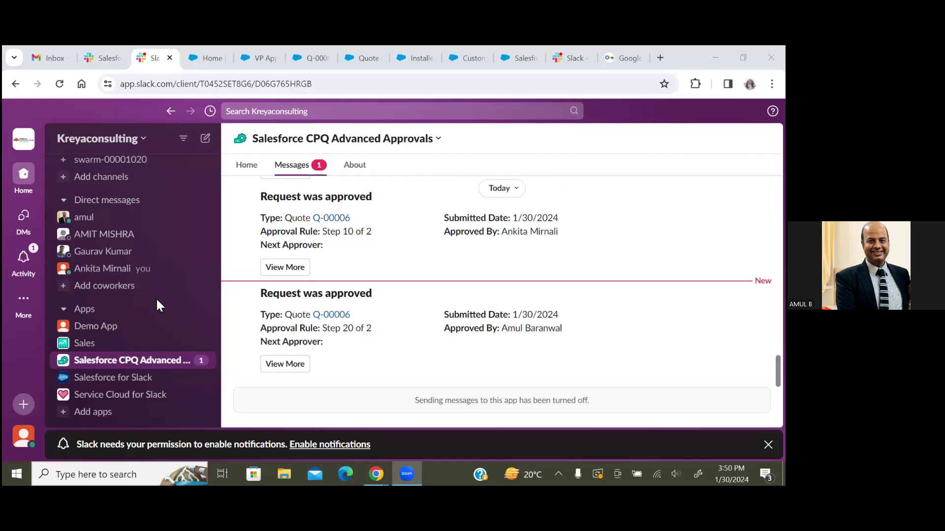
# - Reload quote Q-00006 in Salesforce and scroll to verify its Approval Status reads Approved
pyautogui.click(147, 355)
pyautogui.click(317, 46)
pyautogui.click(60, 84)
pyautogui.scroll(-3, 241, 308)
pyautogui.moveTo(81, 290); pyautogui.dragTo(24, 289)
pyautogui.moveTo(317, 449)
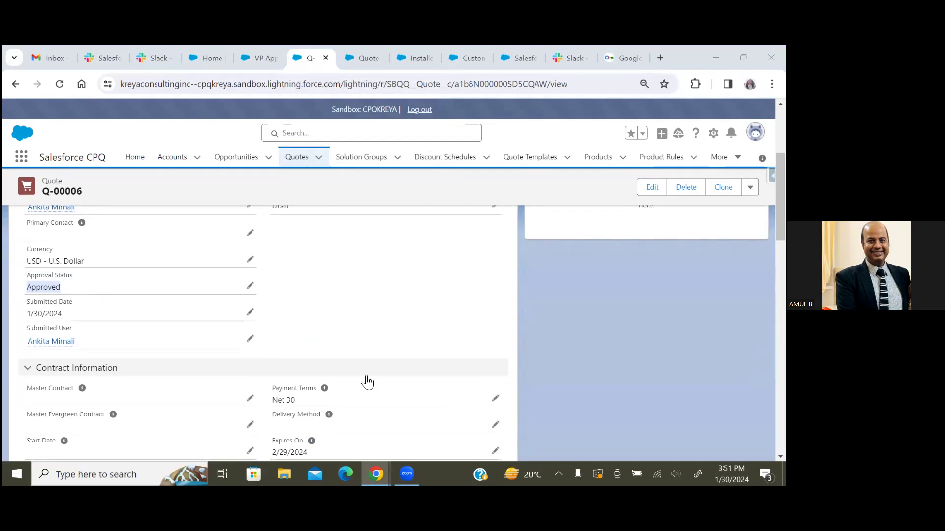